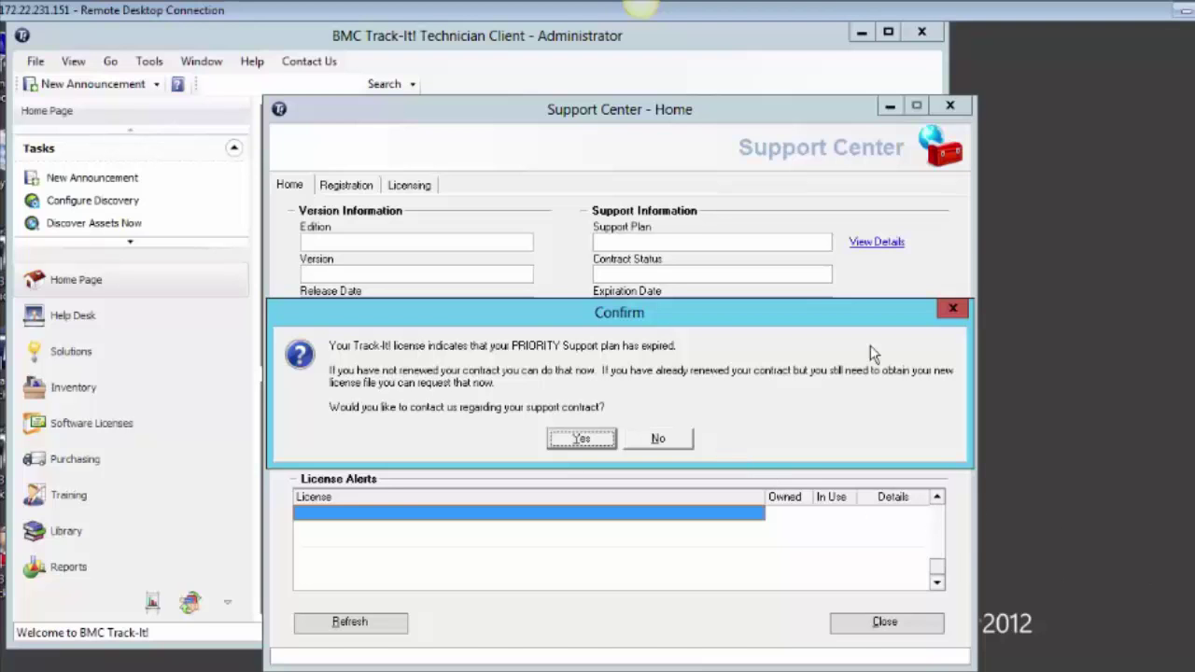
Dismiss the expired Premium Care prompt, then close the Support Center and the Technician Client
left_click(949, 316)
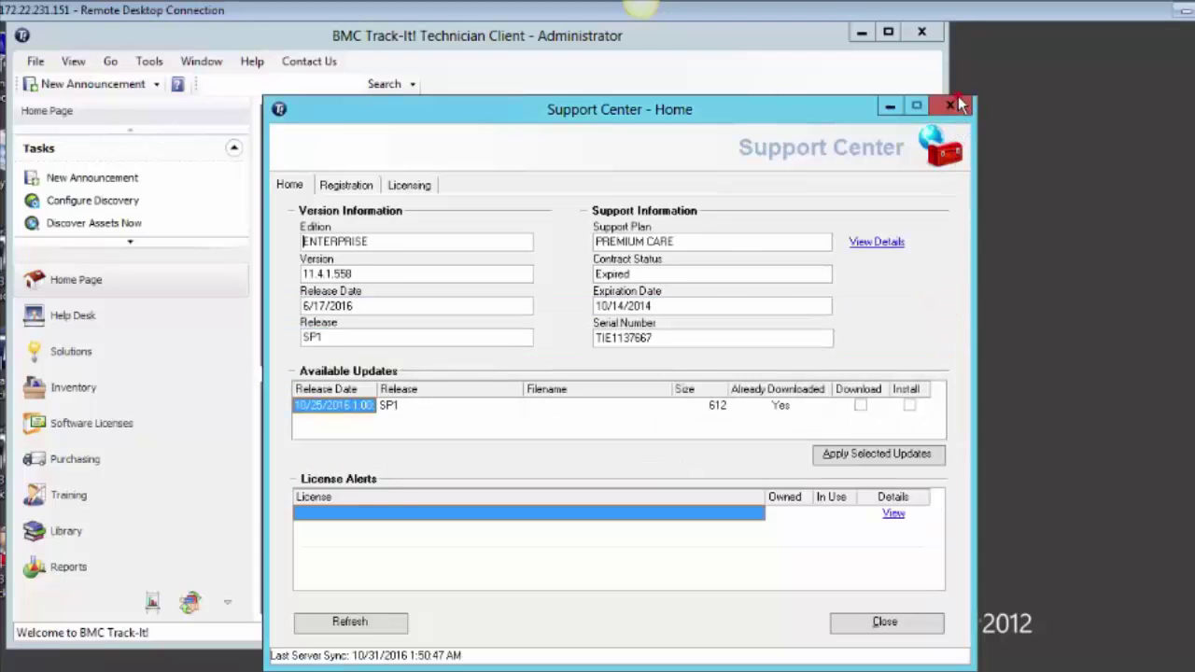
left_click(956, 100)
left_click(921, 32)
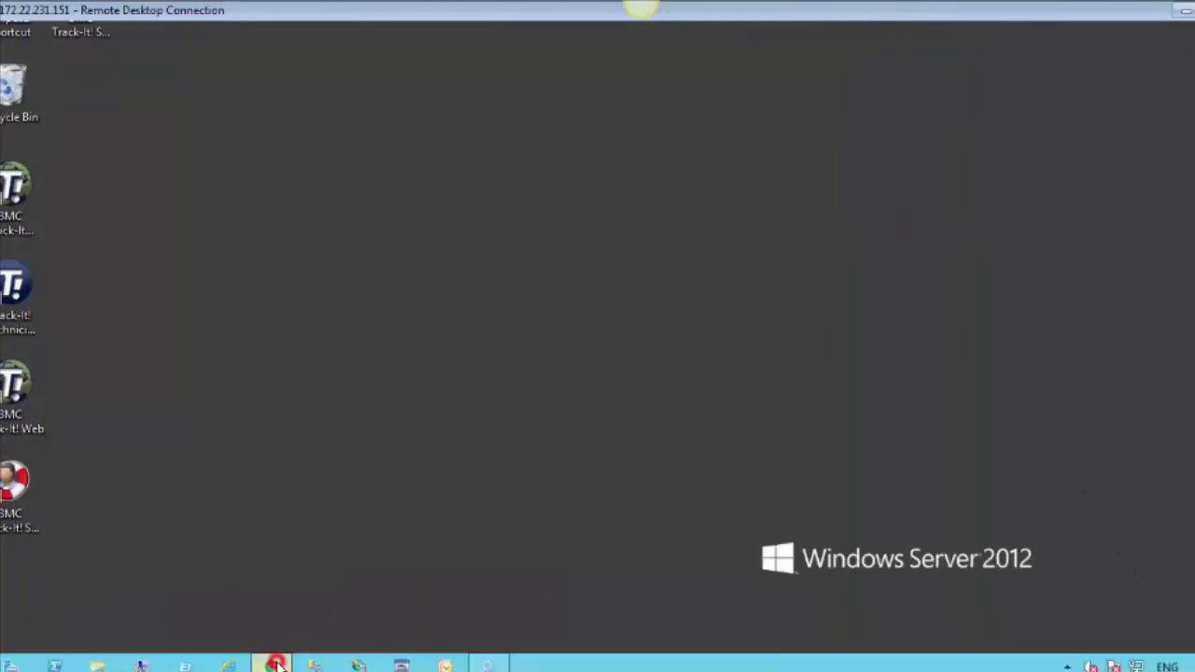
Download the new trackit.lic from the My Track-It! Serial/License link in Chrome, then minimize Chrome
left_click(276, 665)
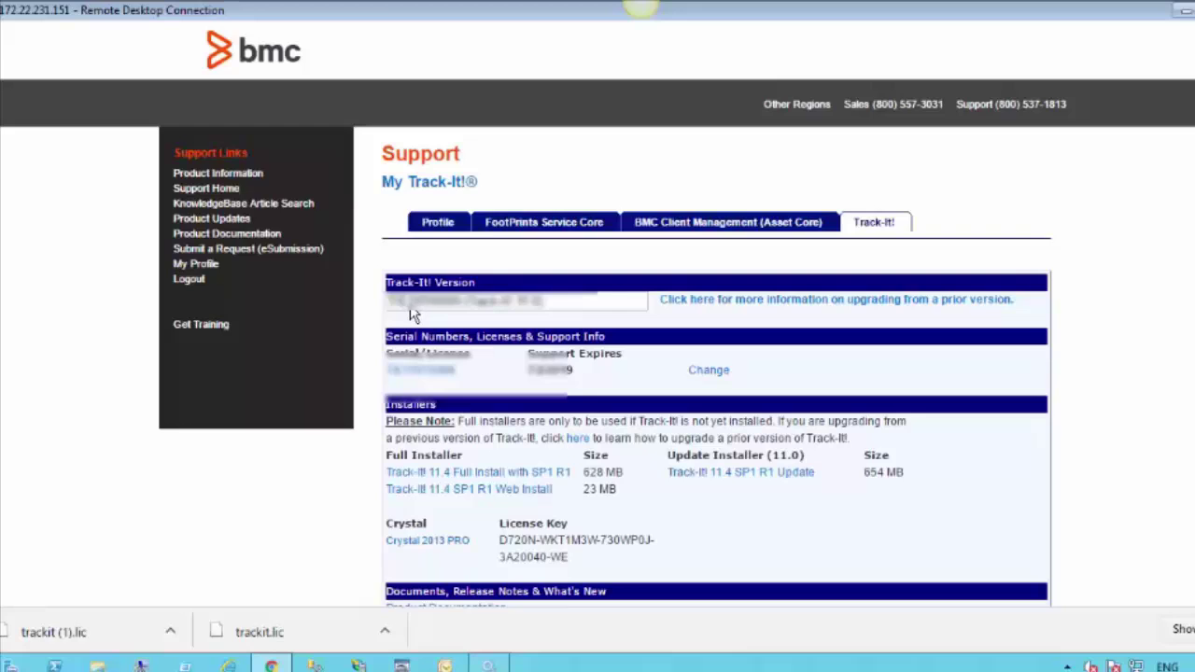
left_click(421, 373)
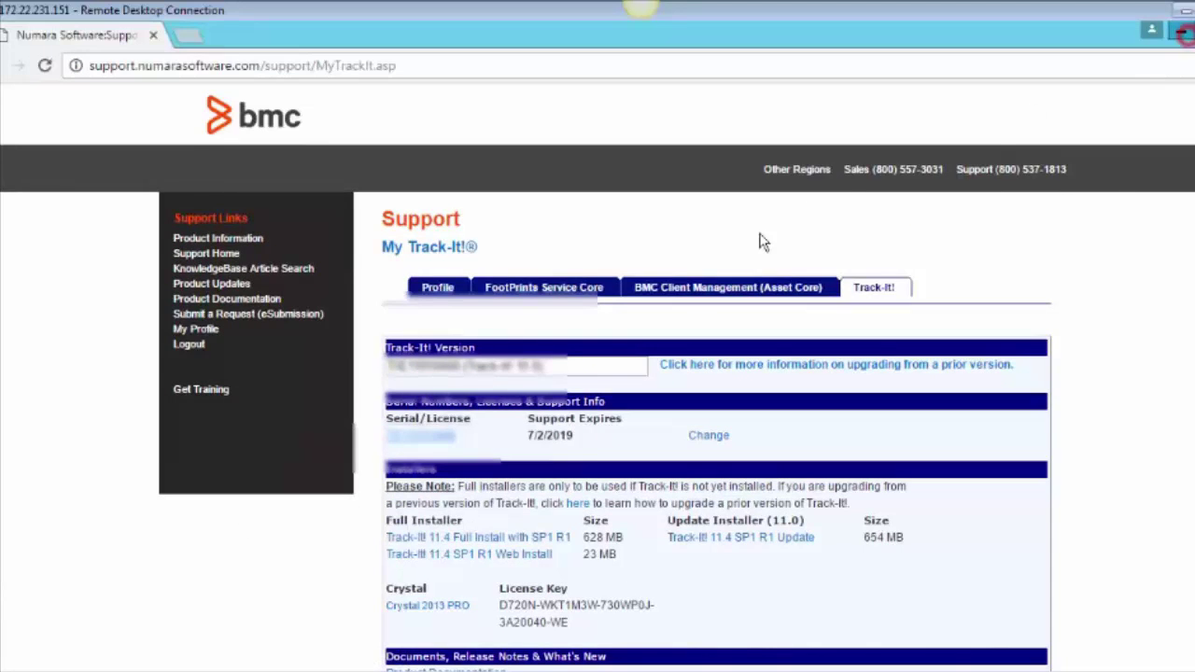
left_click(1182, 32)
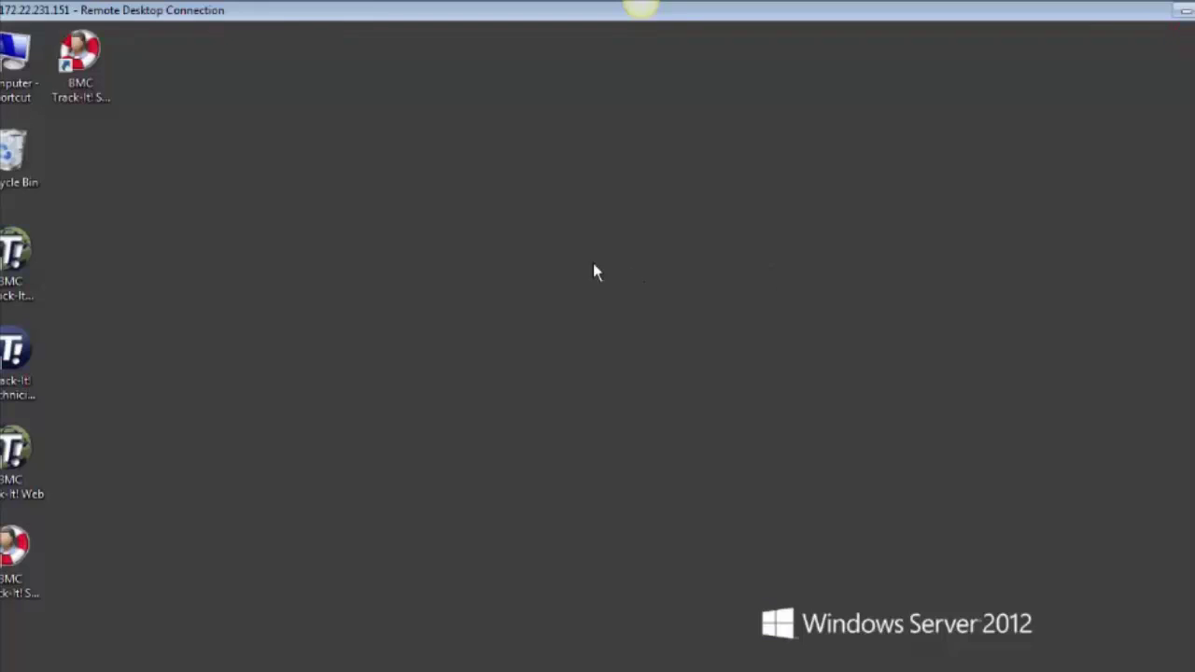
Copy the downloaded trackit.lic from the Downloads folder
double_click(17, 62)
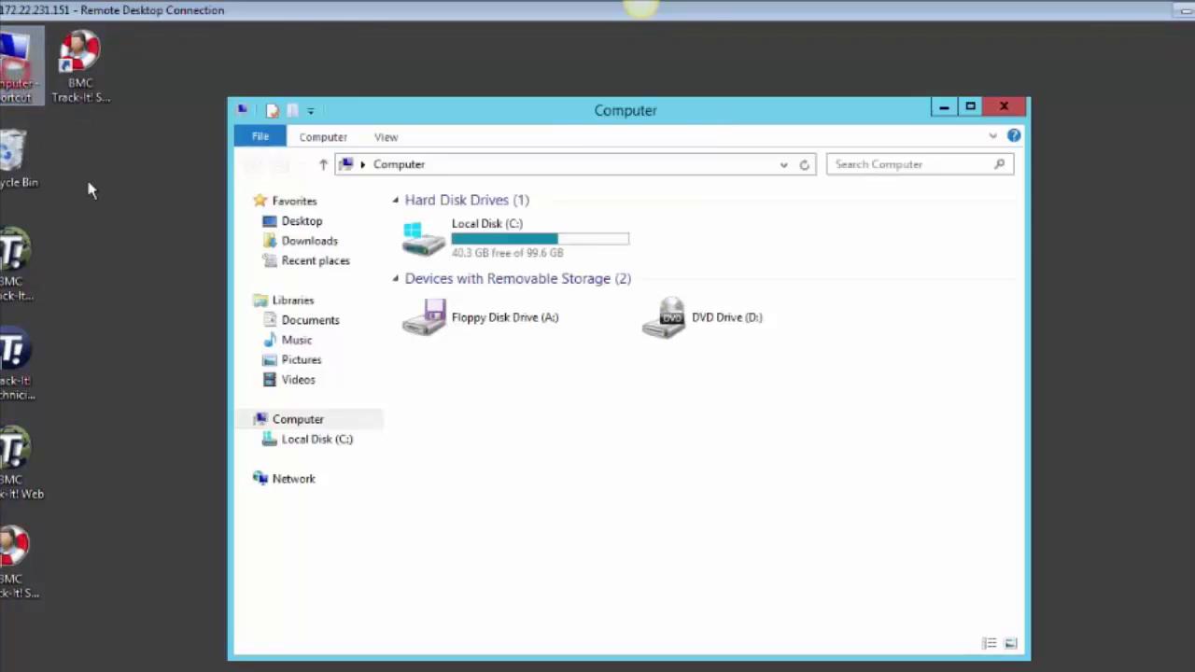
left_click(308, 244)
left_click(459, 224)
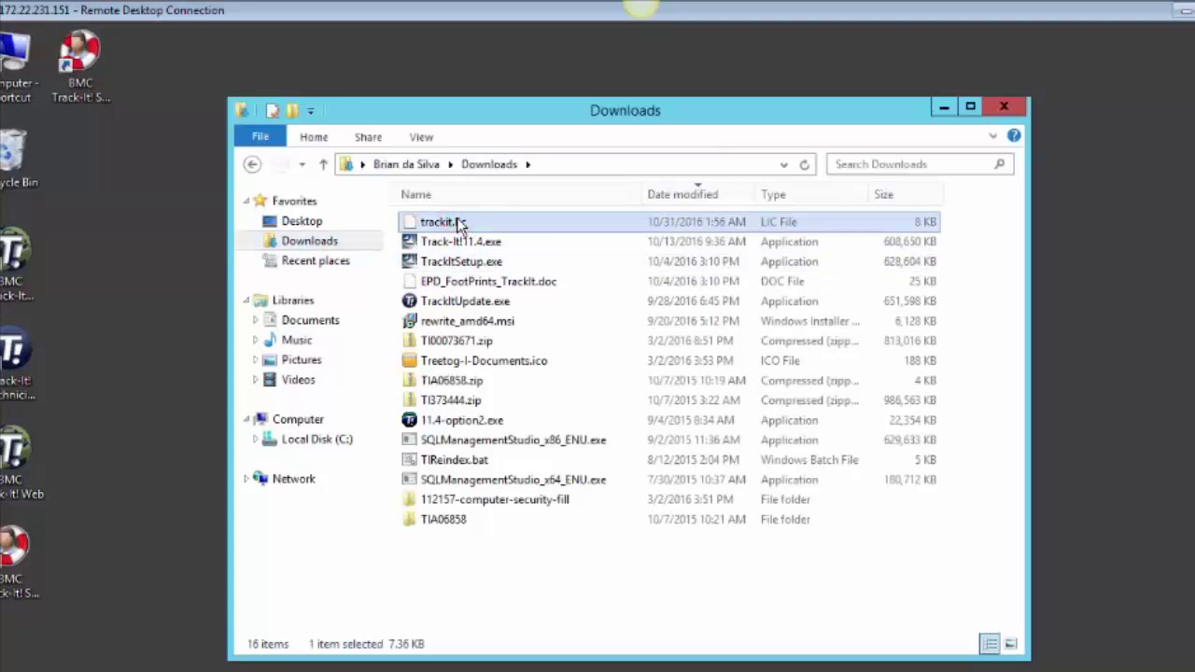
right_click(458, 223)
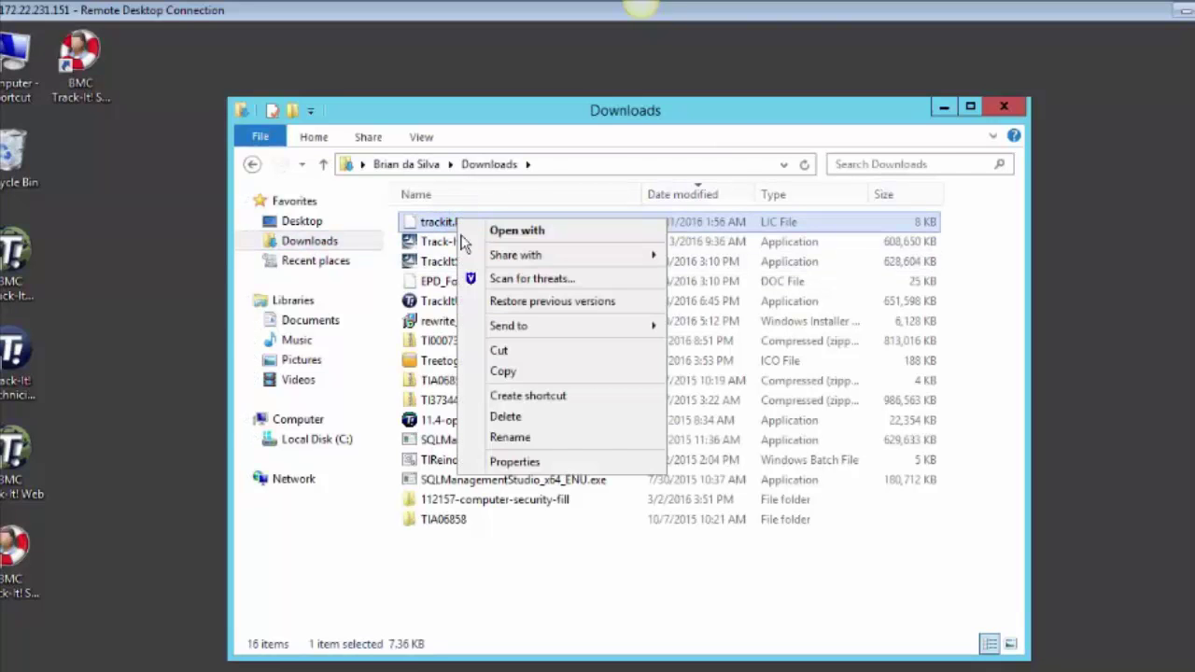
left_click(529, 371)
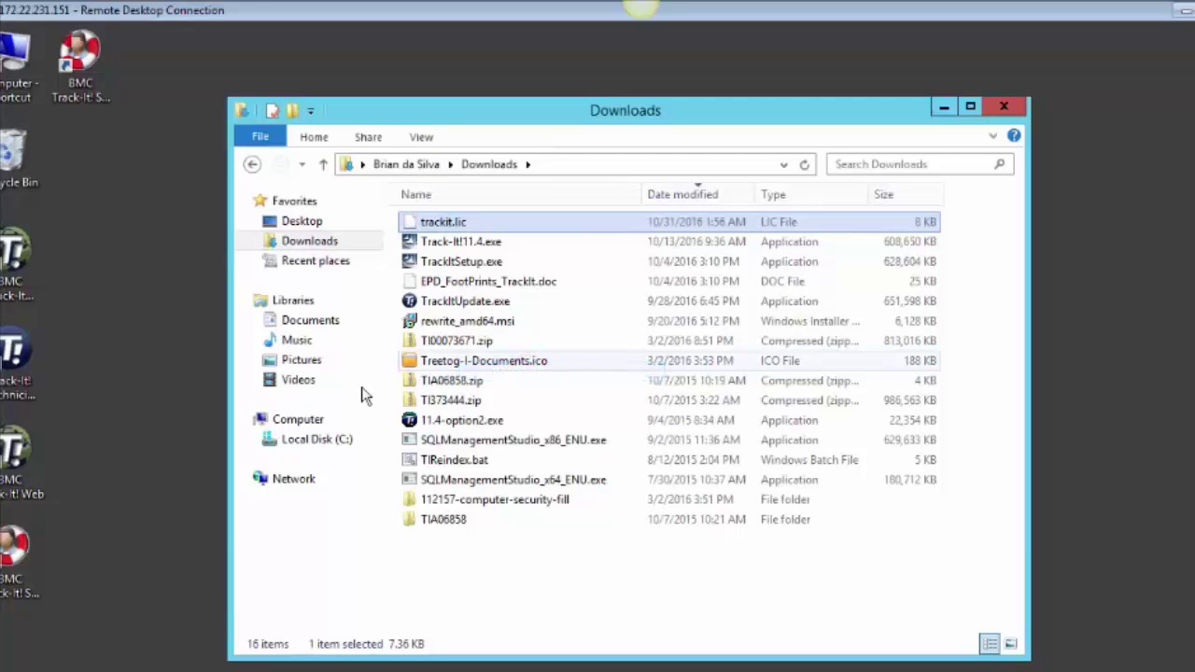
Browse to C:\Program Files (x86)\BMC Software\Track-It!\Track-It! Server and select the existing trackit.lic
left_click(316, 440)
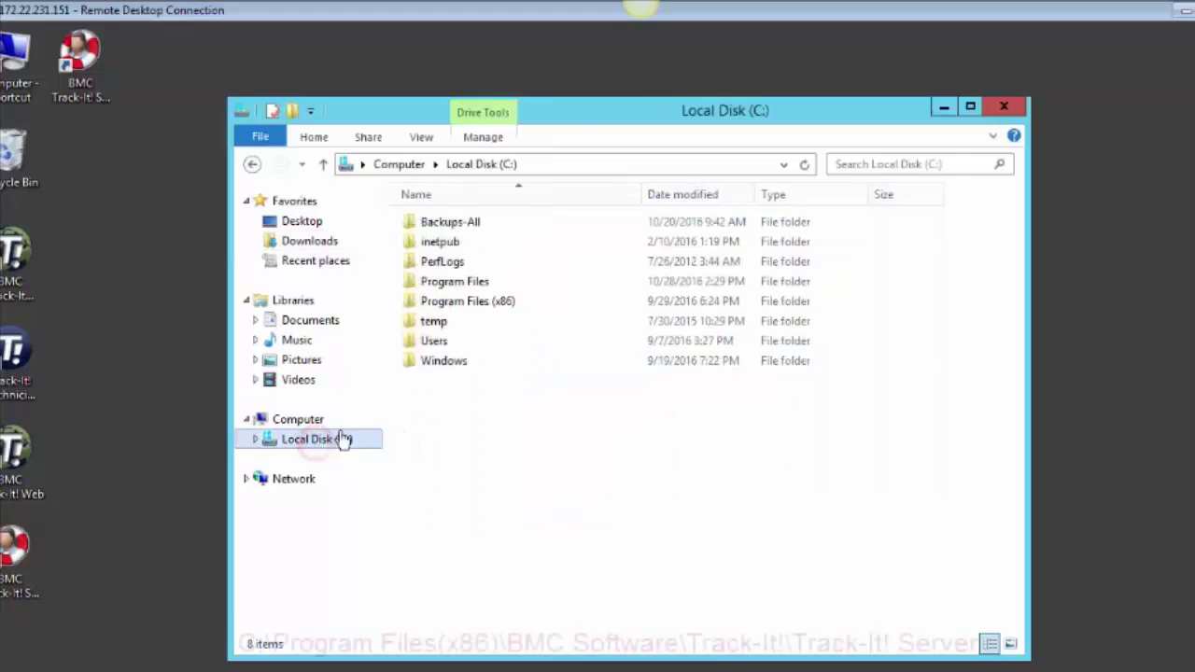
double_click(449, 306)
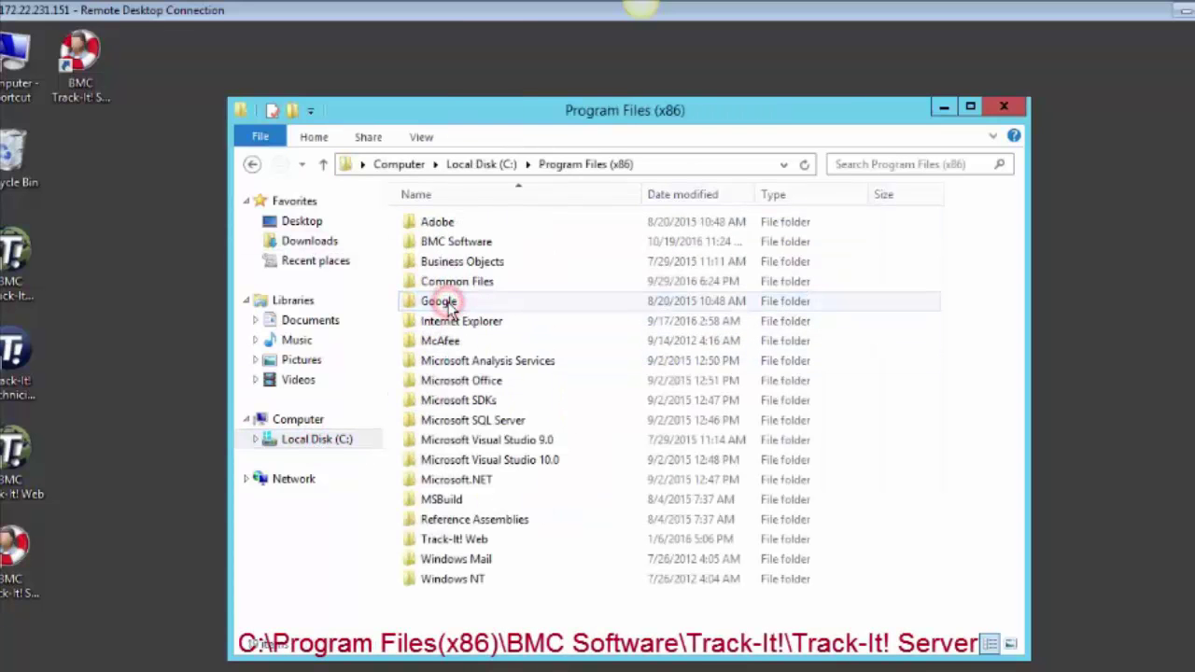
double_click(449, 243)
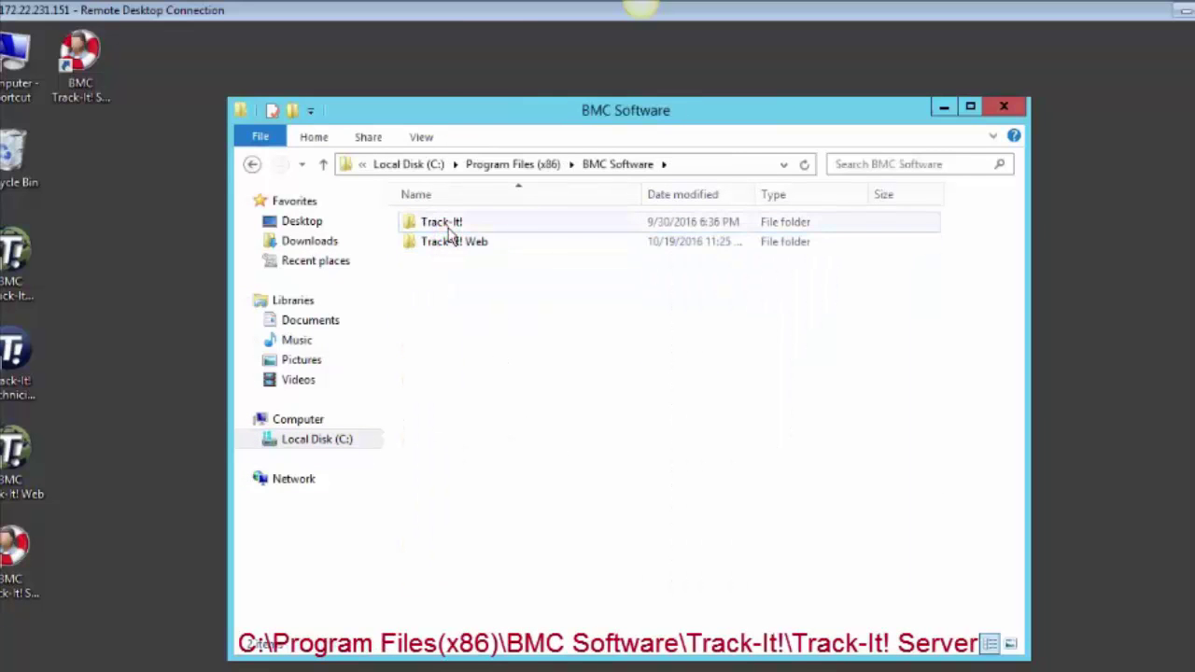
double_click(443, 224)
double_click(458, 242)
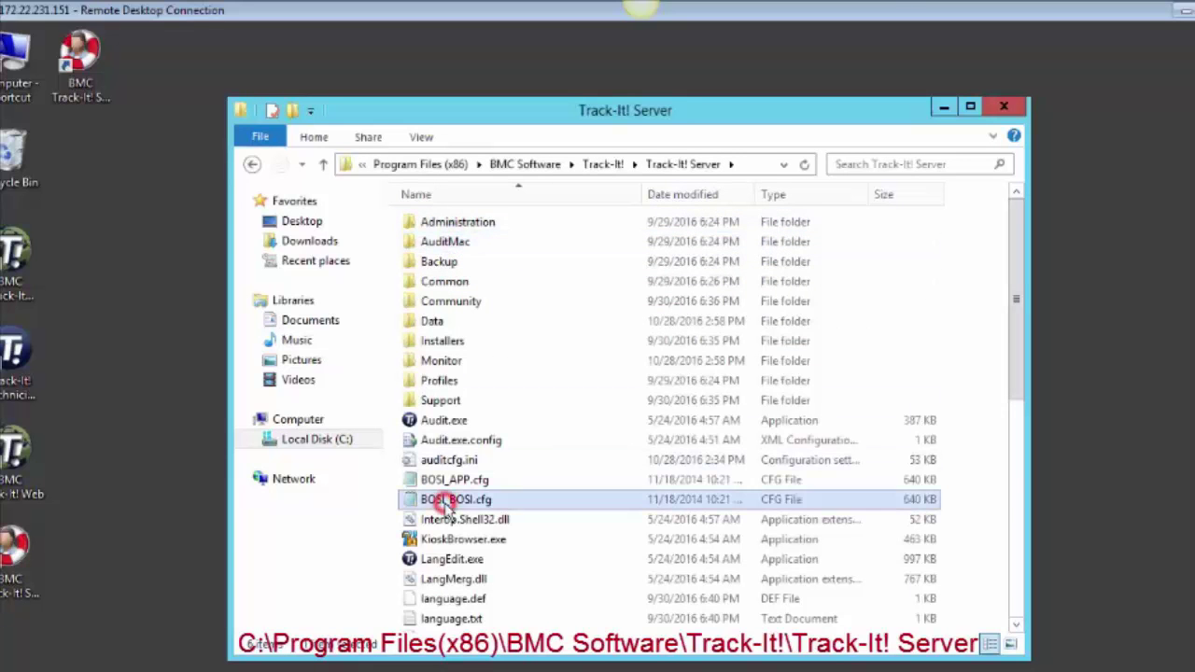
scroll(446, 509, "down", 7)
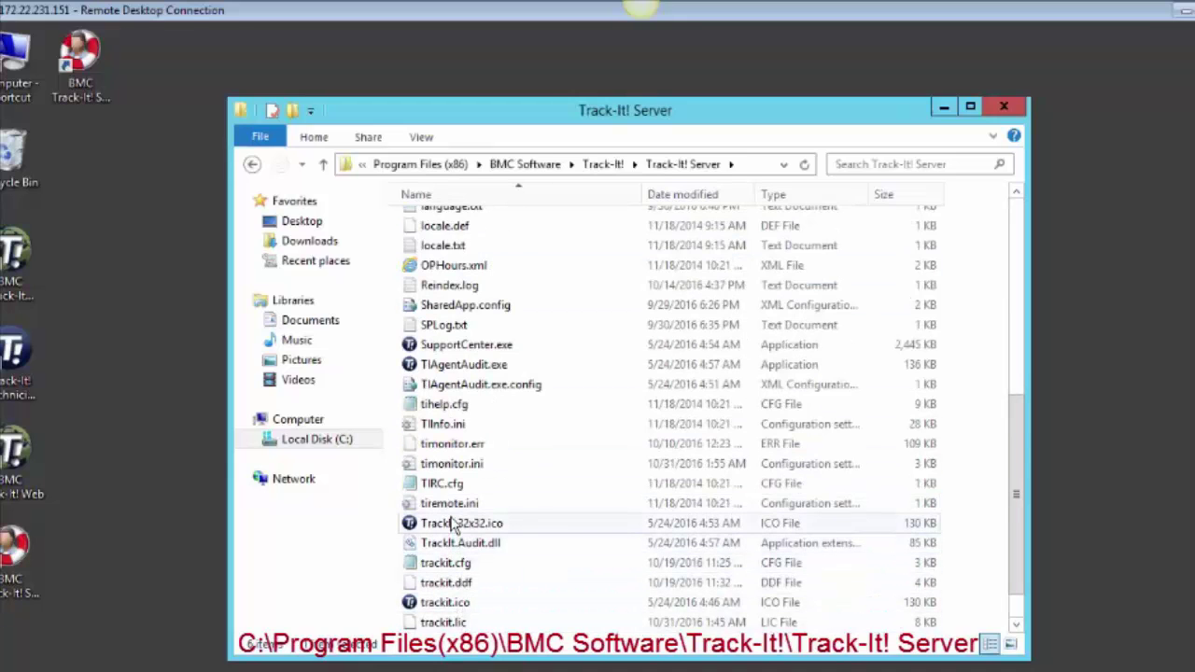
scroll(451, 525, "down", 1)
left_click(457, 583)
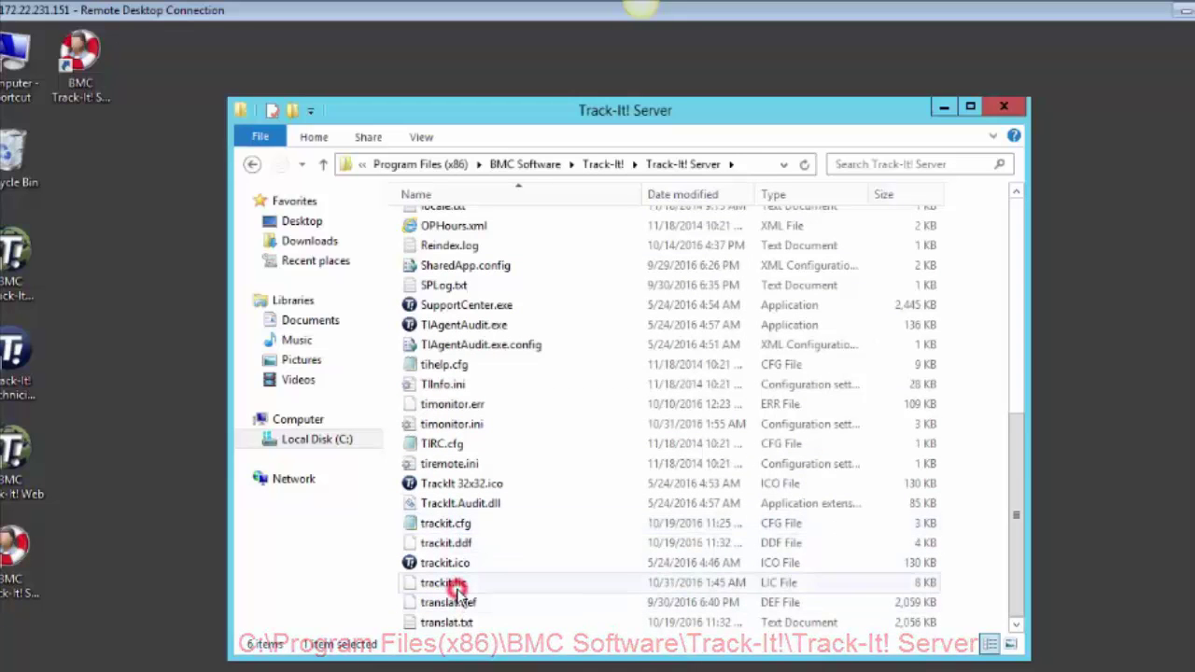
Rename the existing license file from trackit.lic to trackit.old, confirming the extension change
key("F2")
left_click(488, 582)
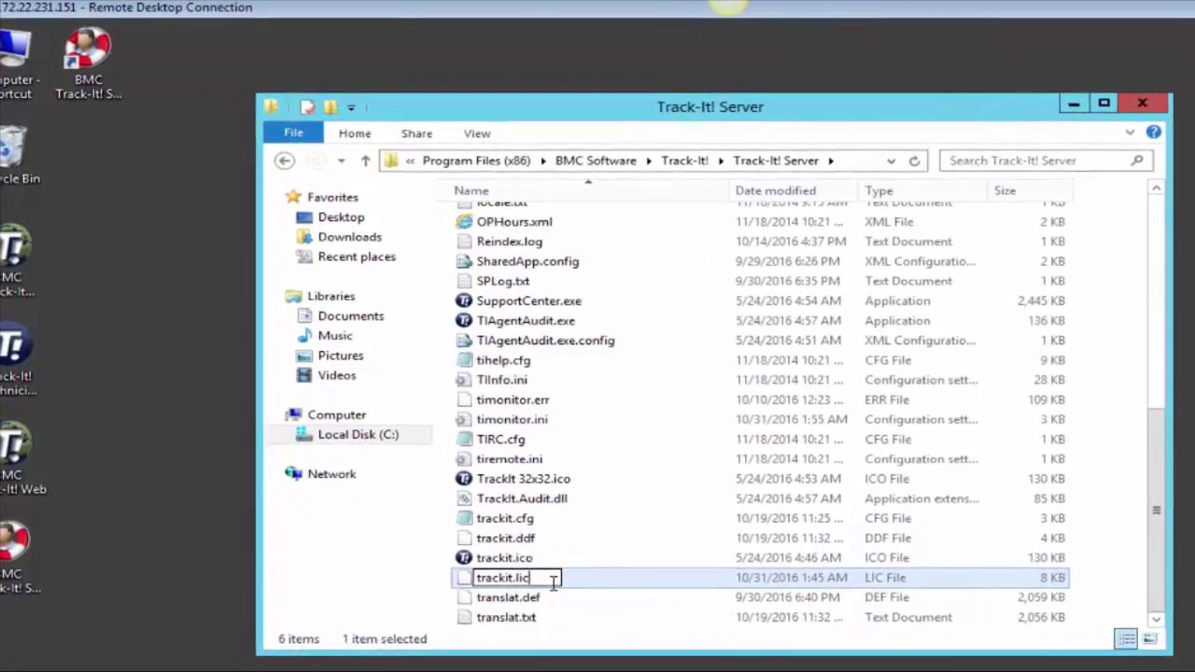
key("BackSpace")
key("BackSpace")
key("BackSpace")
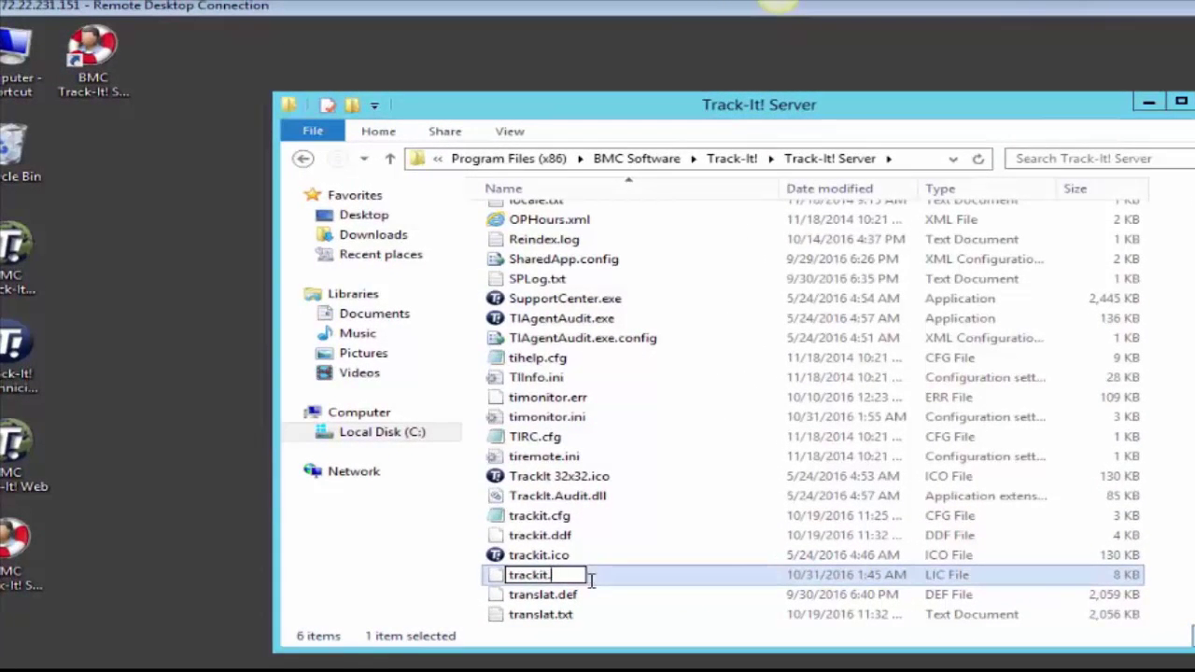
type("old")
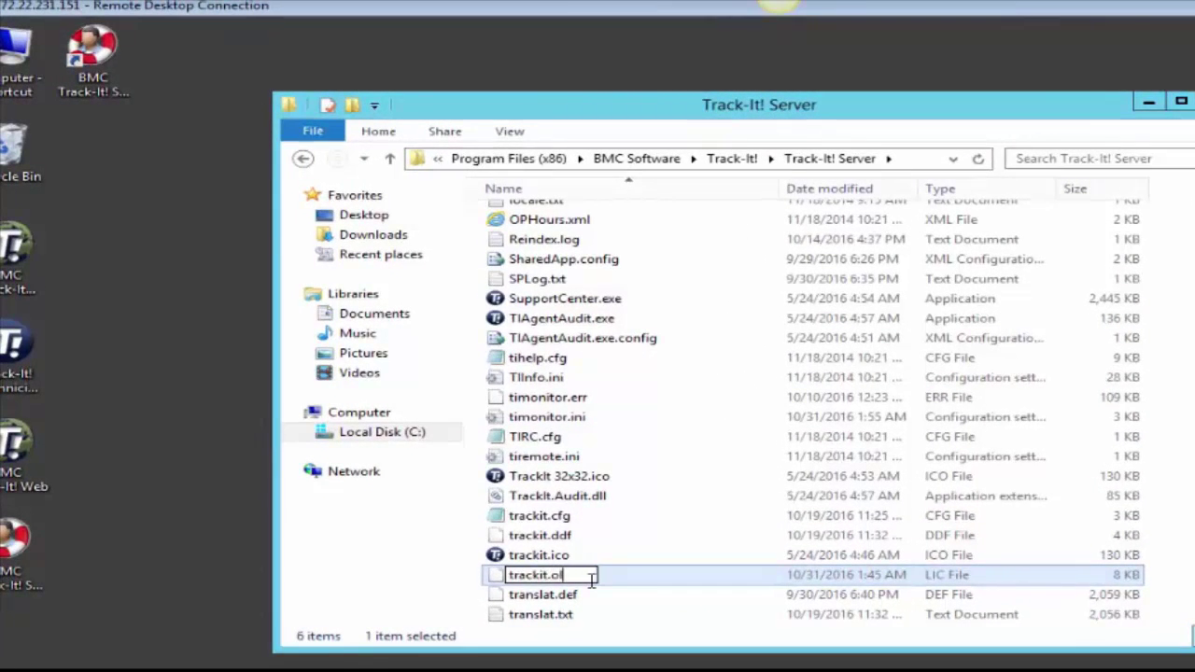
key("Return")
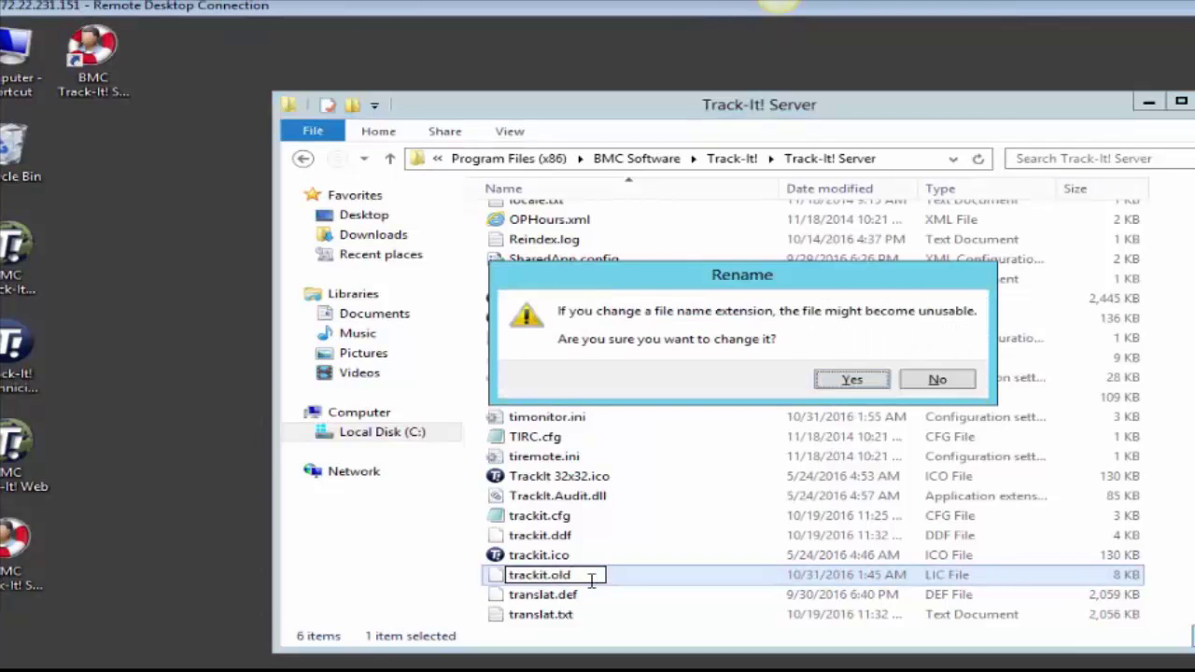
key("Return")
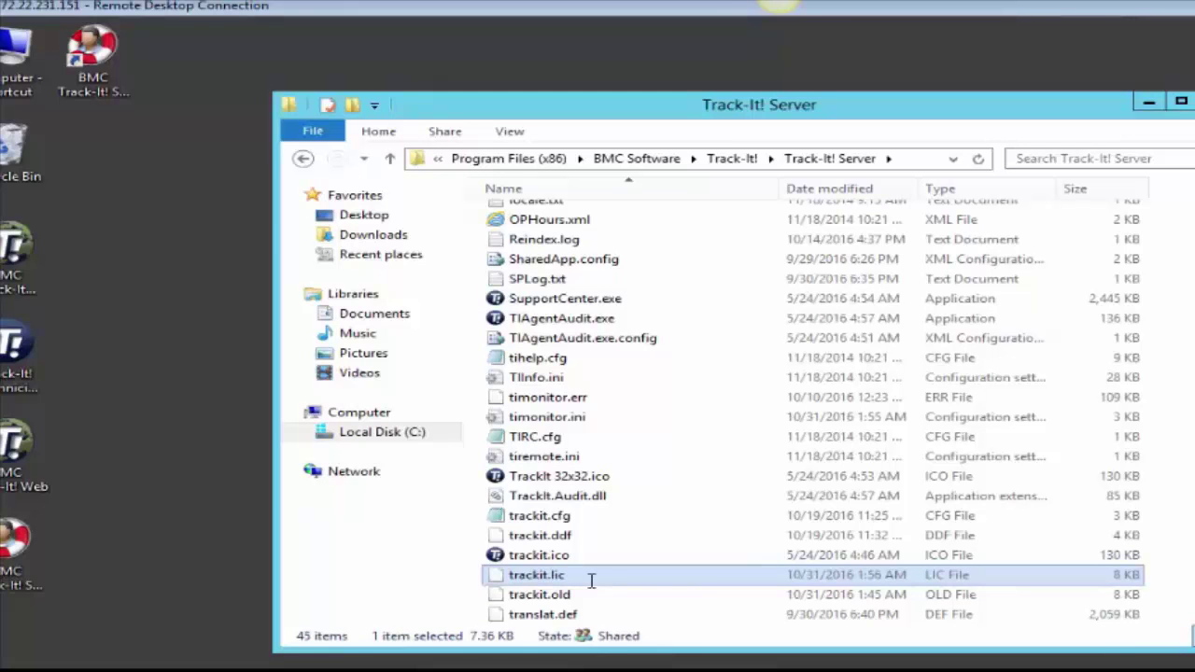
Unblock the new trackit.lic in its Properties, then close the folder window with Alt+F4
right_click(589, 586)
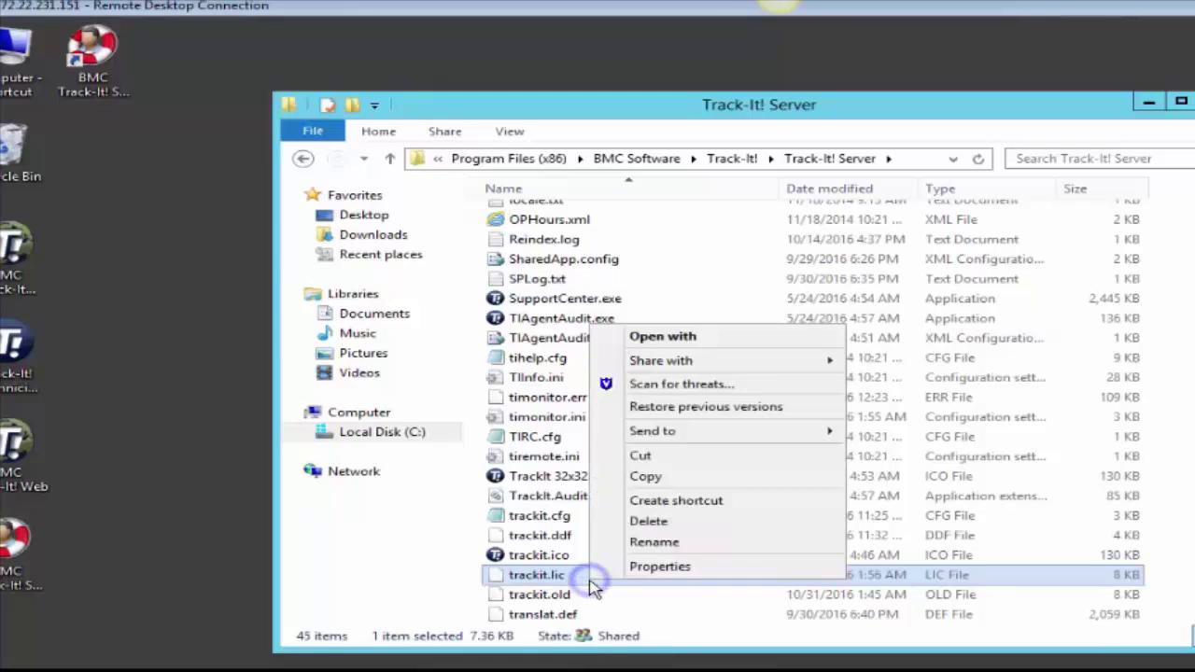
left_click(660, 567)
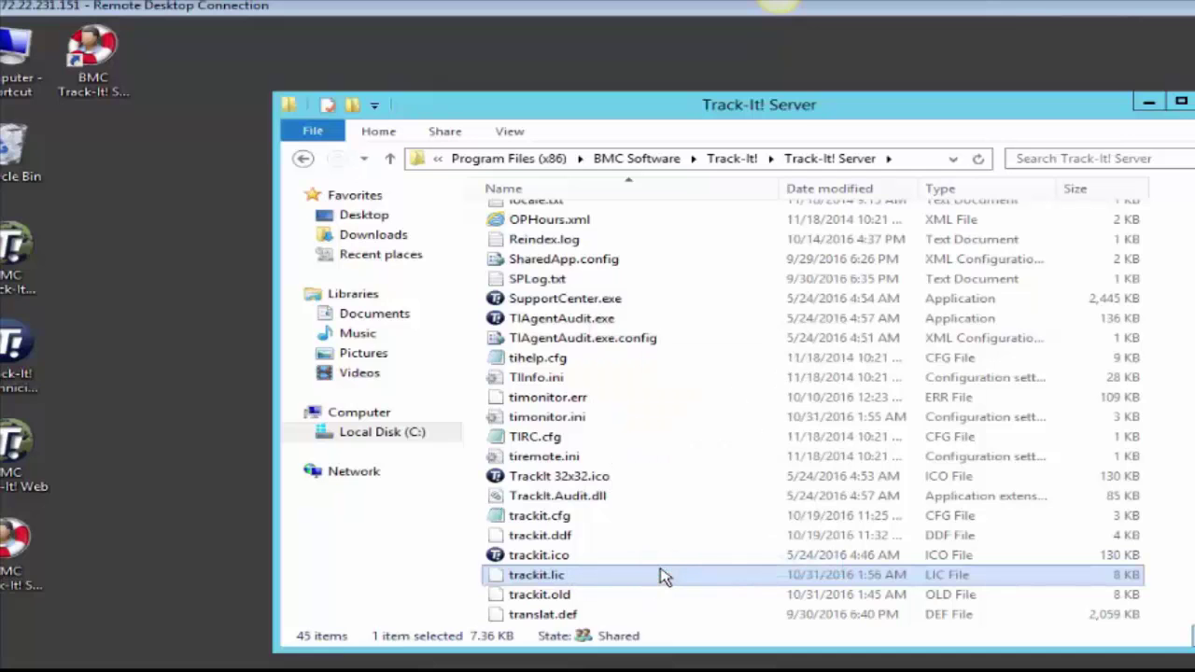
left_click(946, 609)
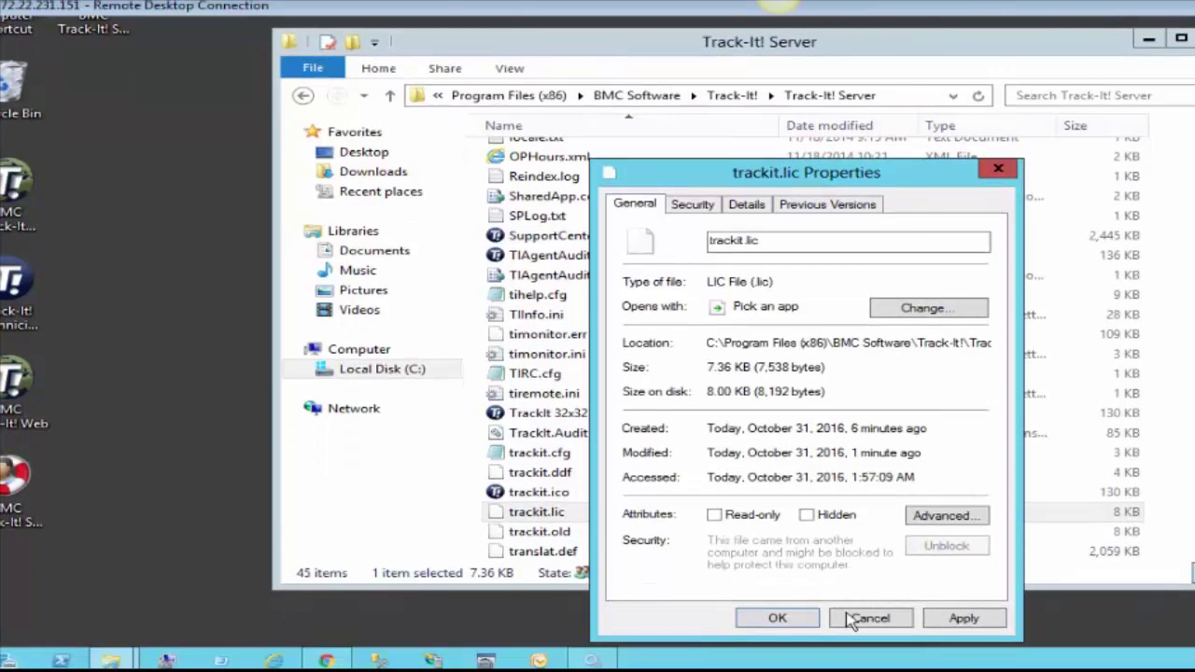
left_click(784, 625)
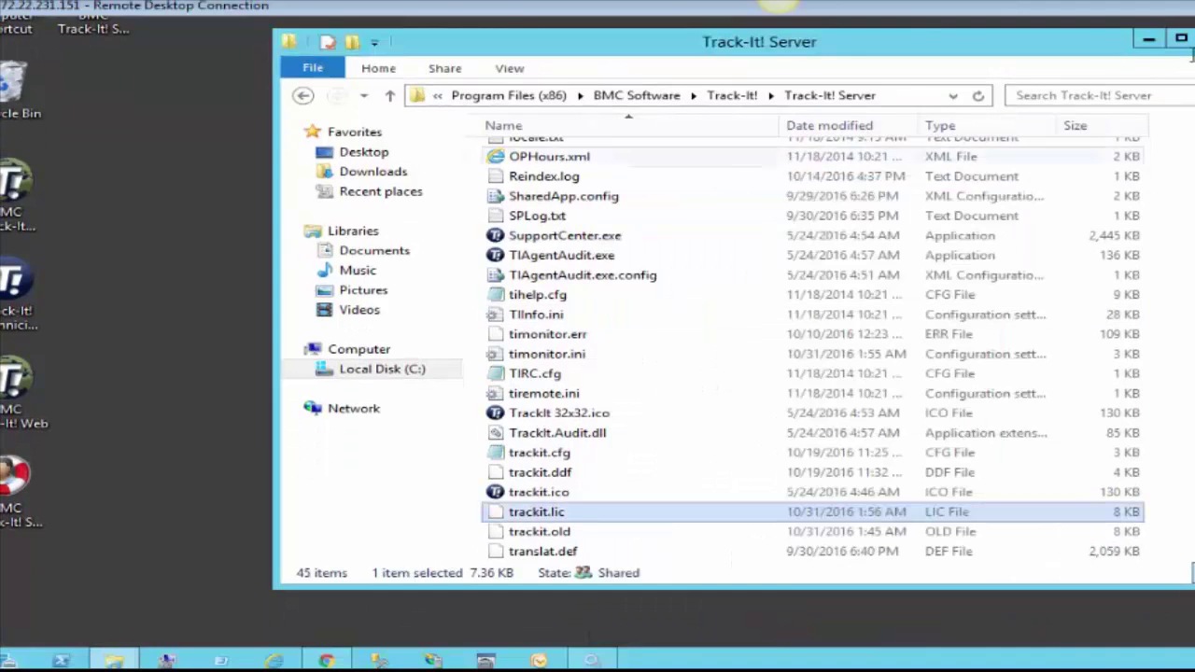
key("alt+F4")
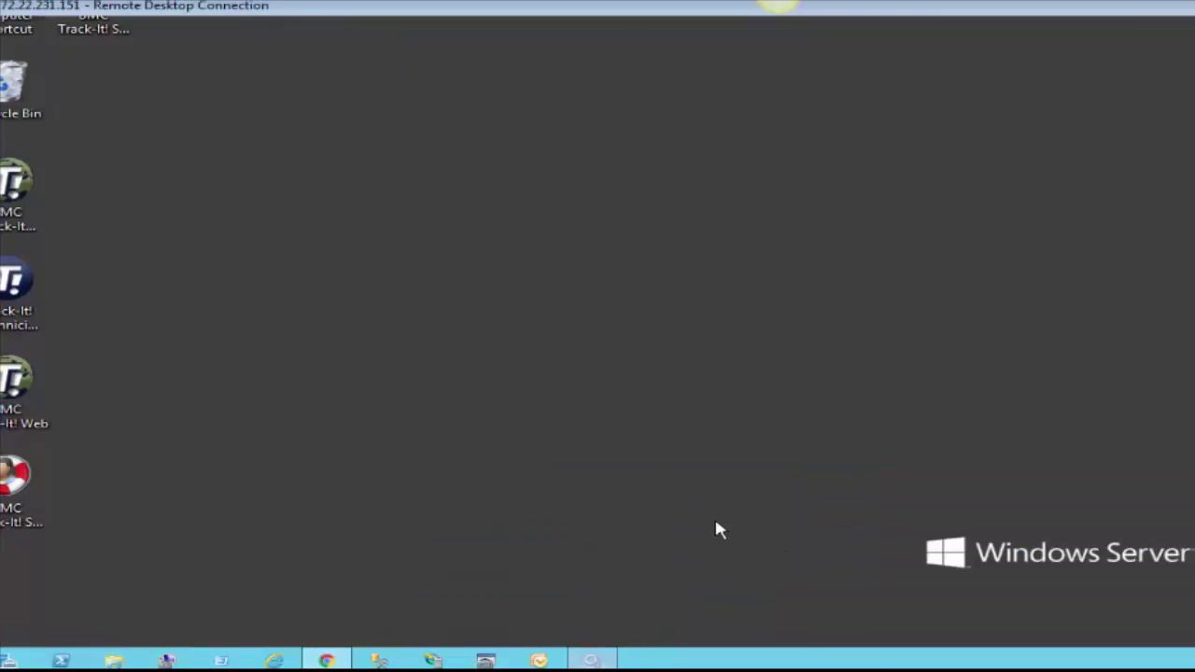
Restart the Track-It! Service Management and IIS Admin services in Services
left_click(588, 660)
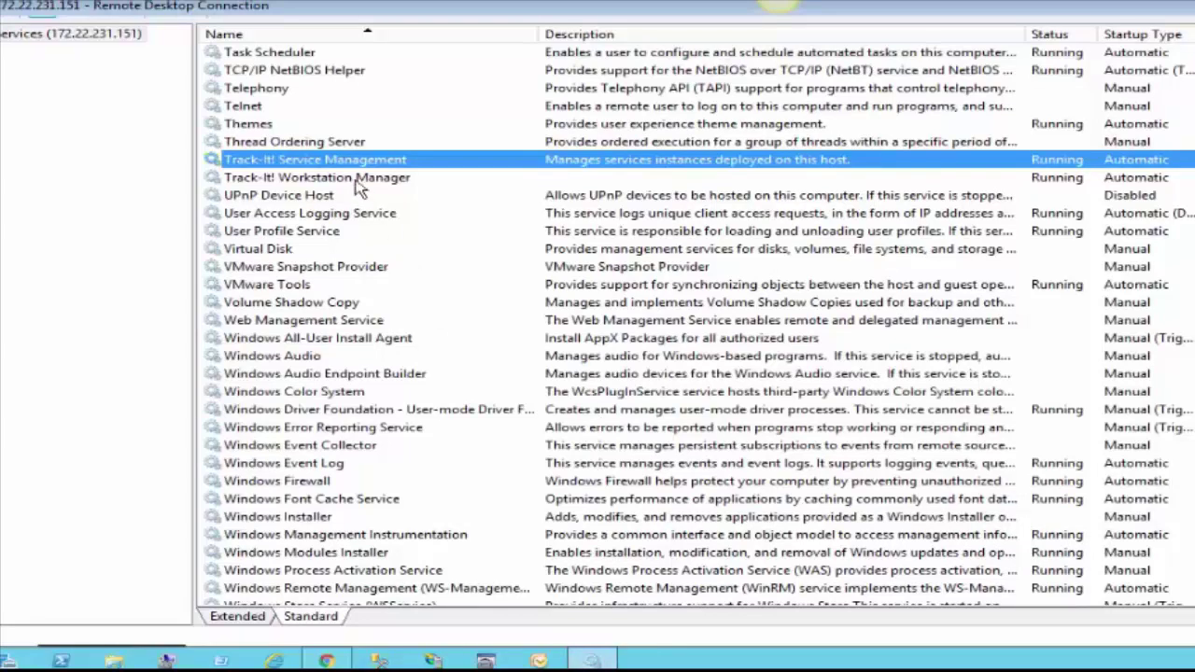
right_click(345, 161)
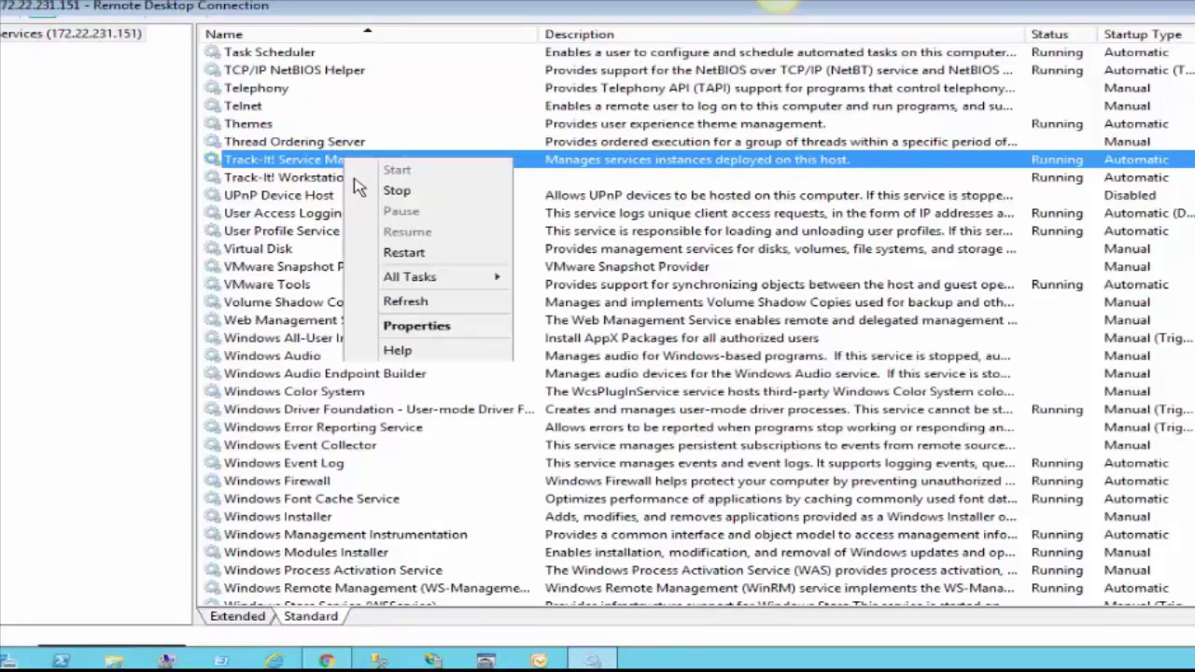
left_click(427, 254)
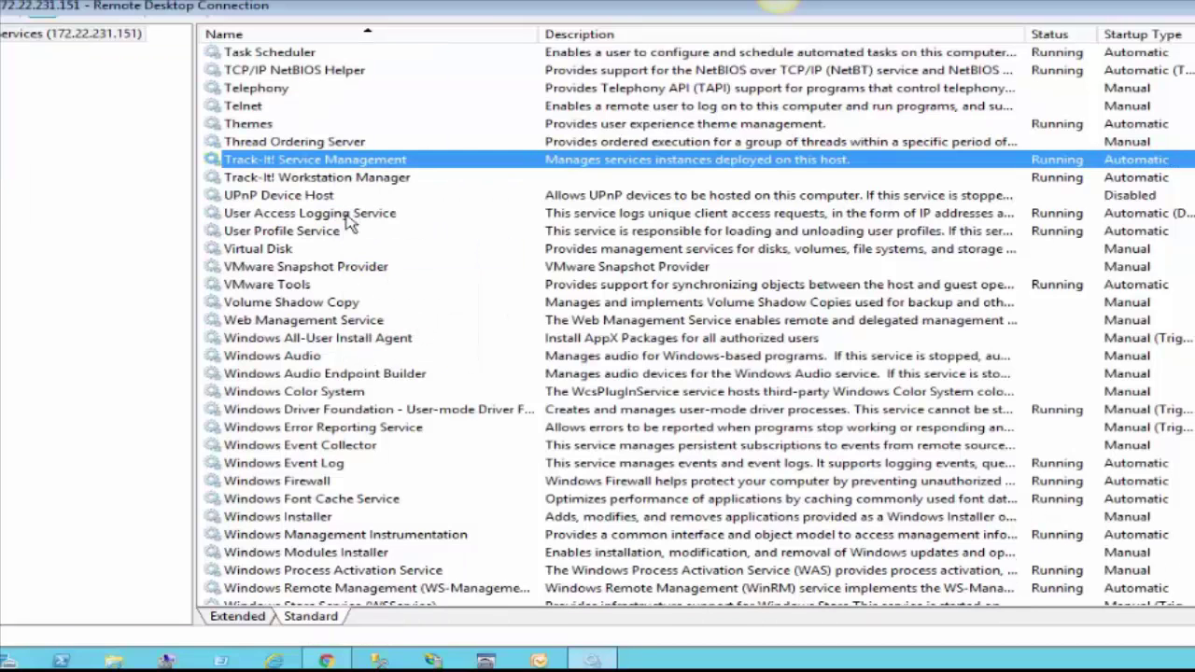
left_click(341, 371)
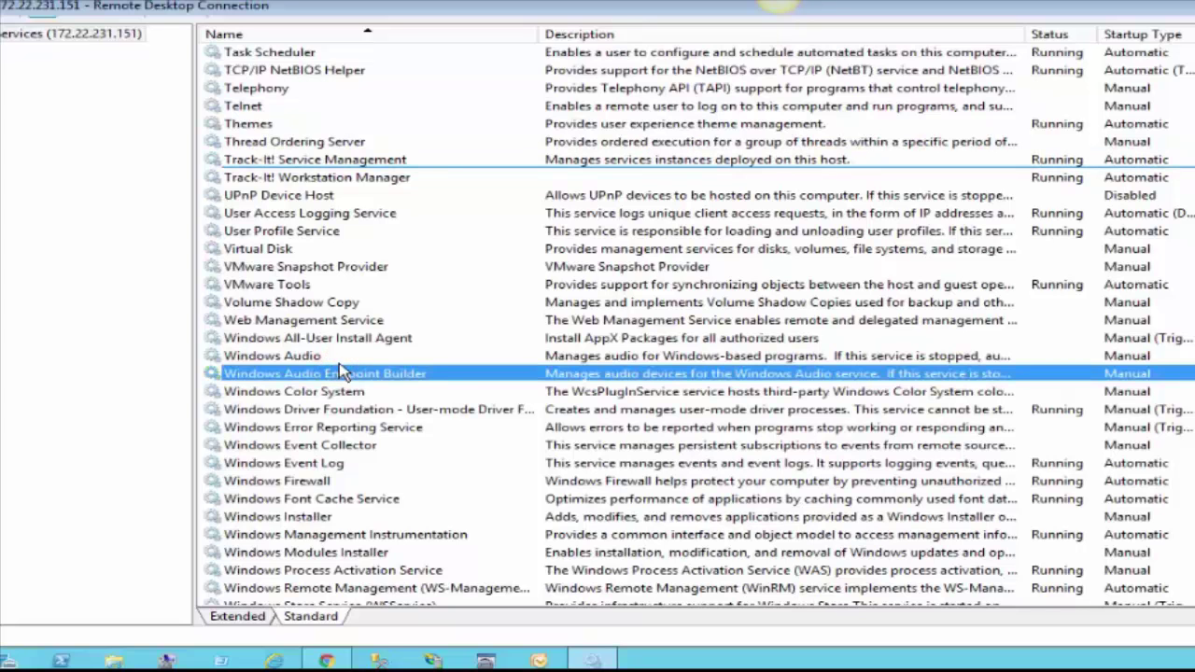
key("i")
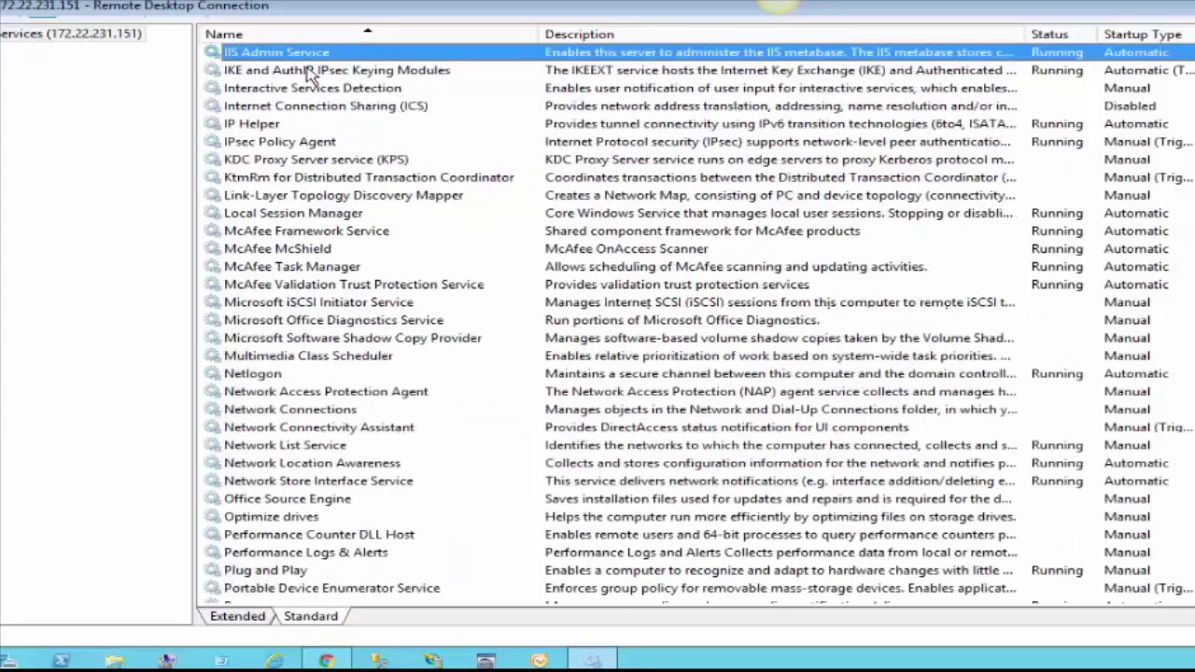
right_click(310, 67)
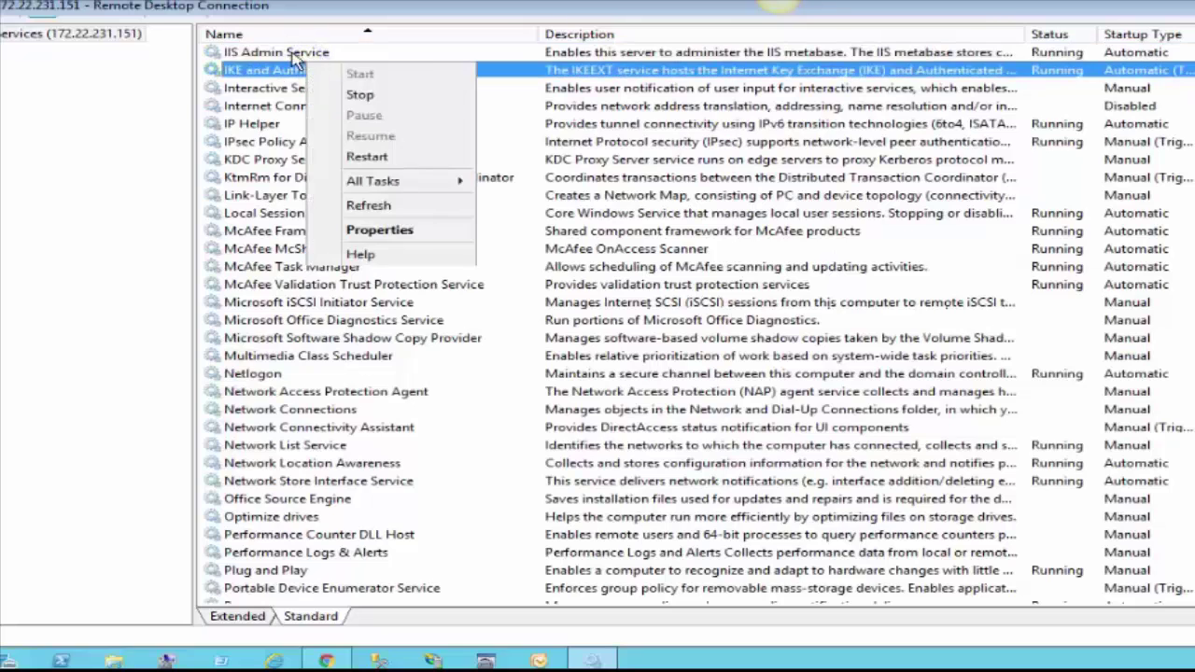
right_click(273, 54)
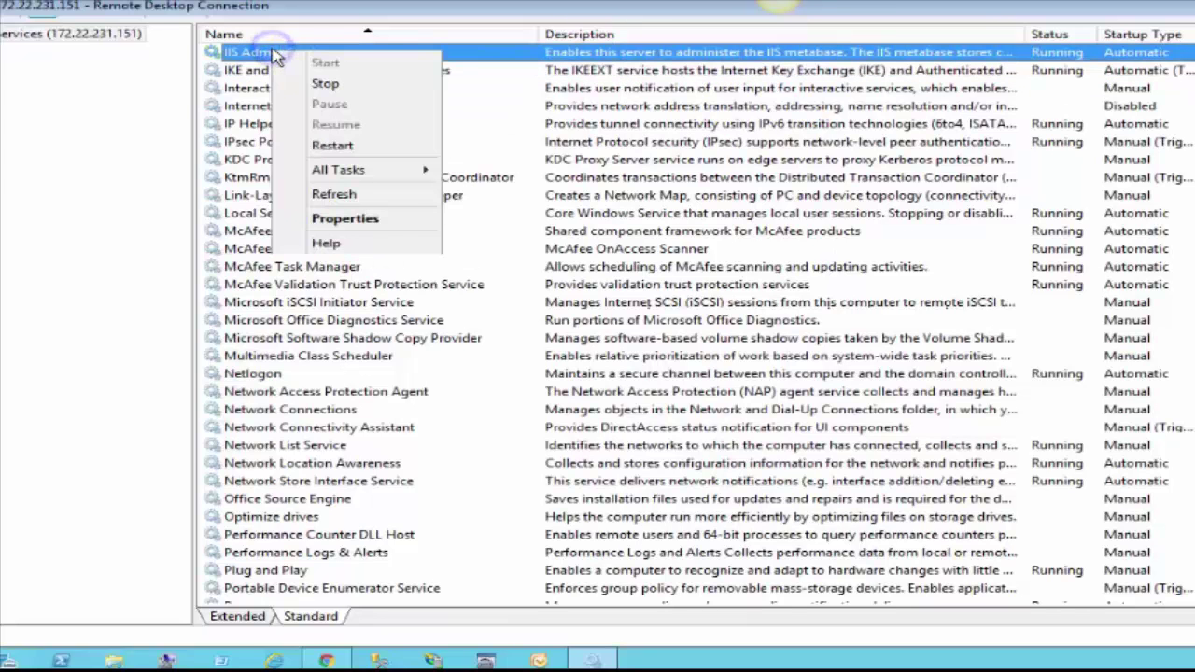
left_click(332, 147)
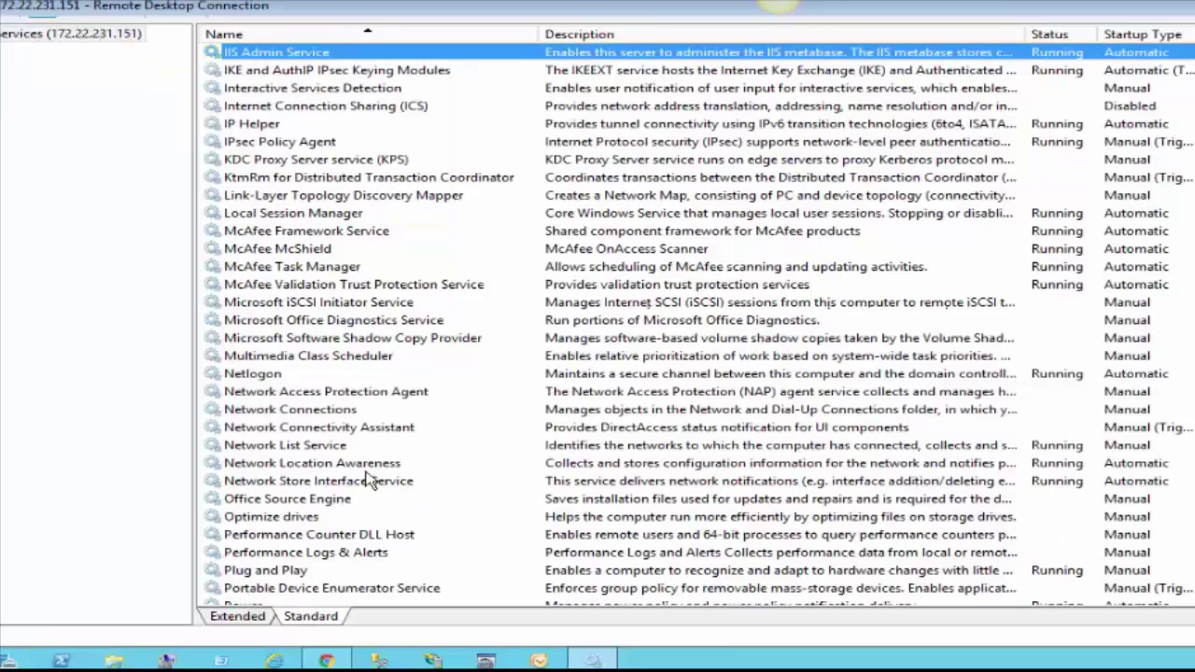
Restart the World Wide Web Publishing Service
left_click(369, 480)
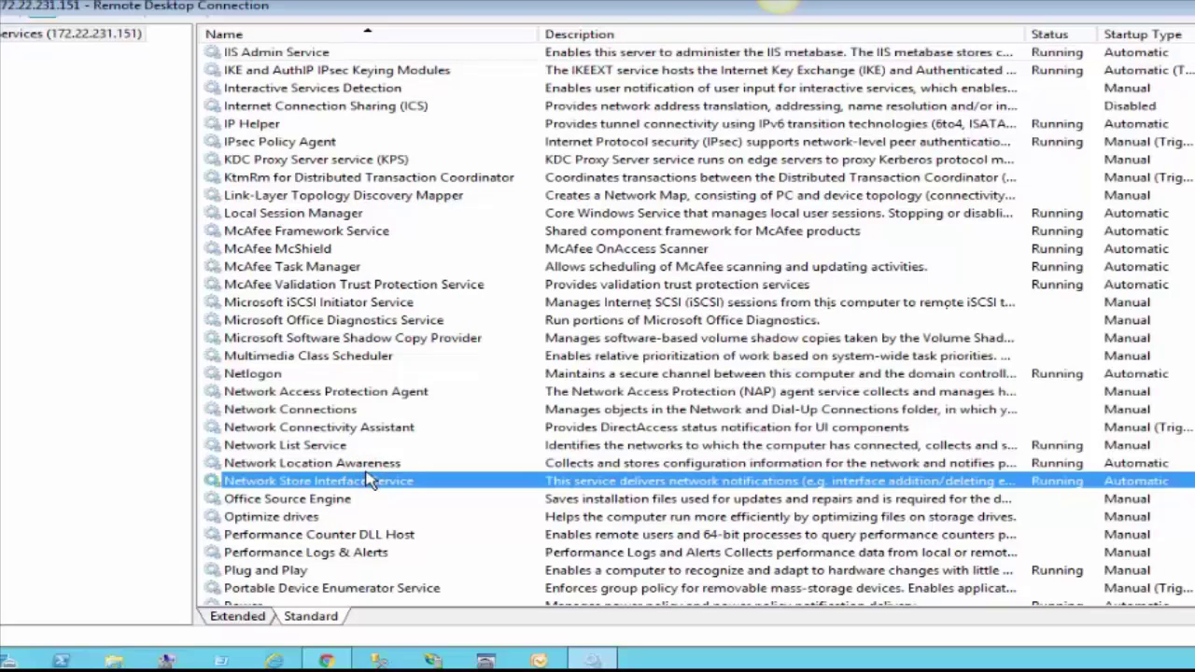
key("w")
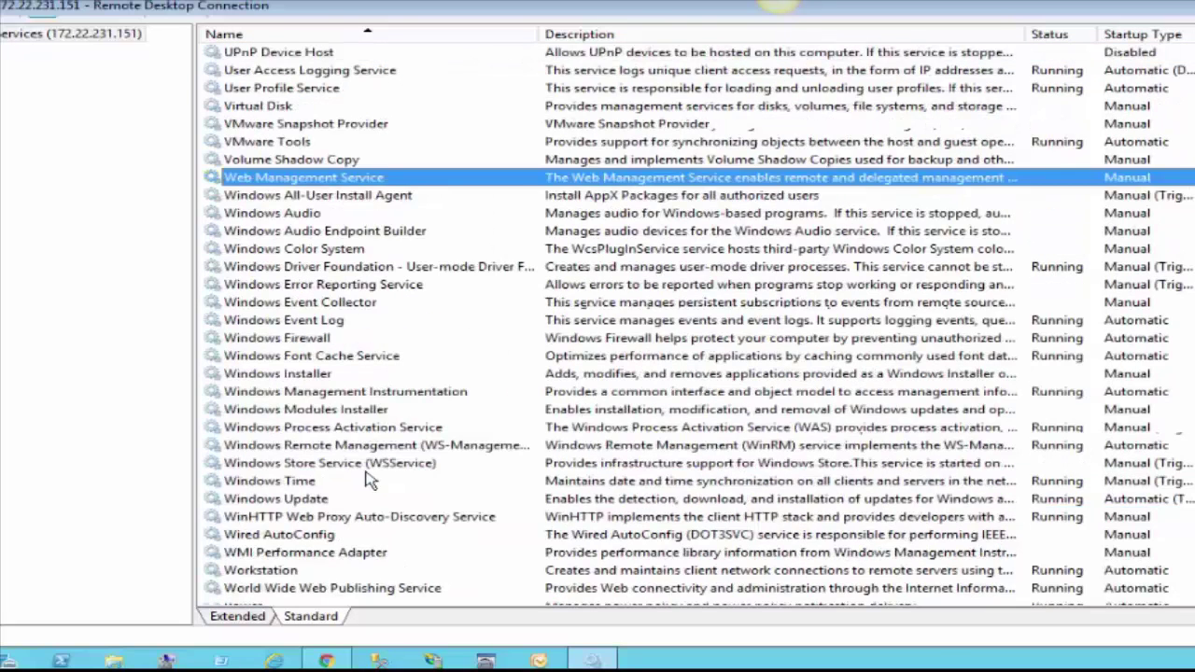
left_click(368, 590)
right_click(369, 592)
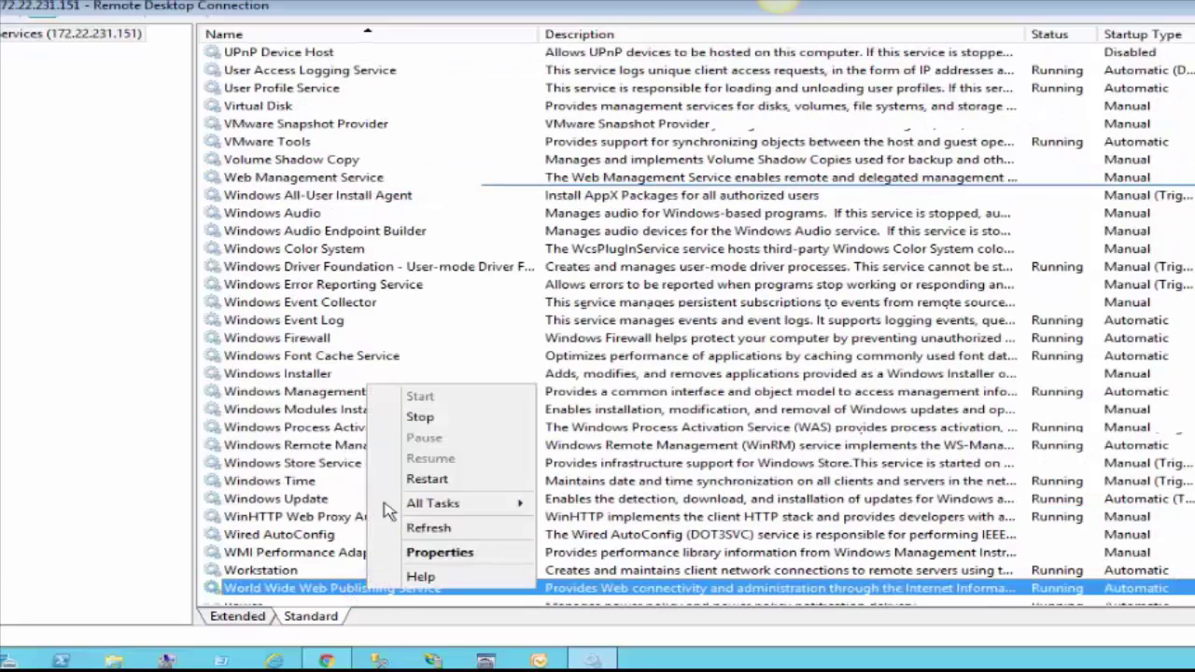
left_click(422, 482)
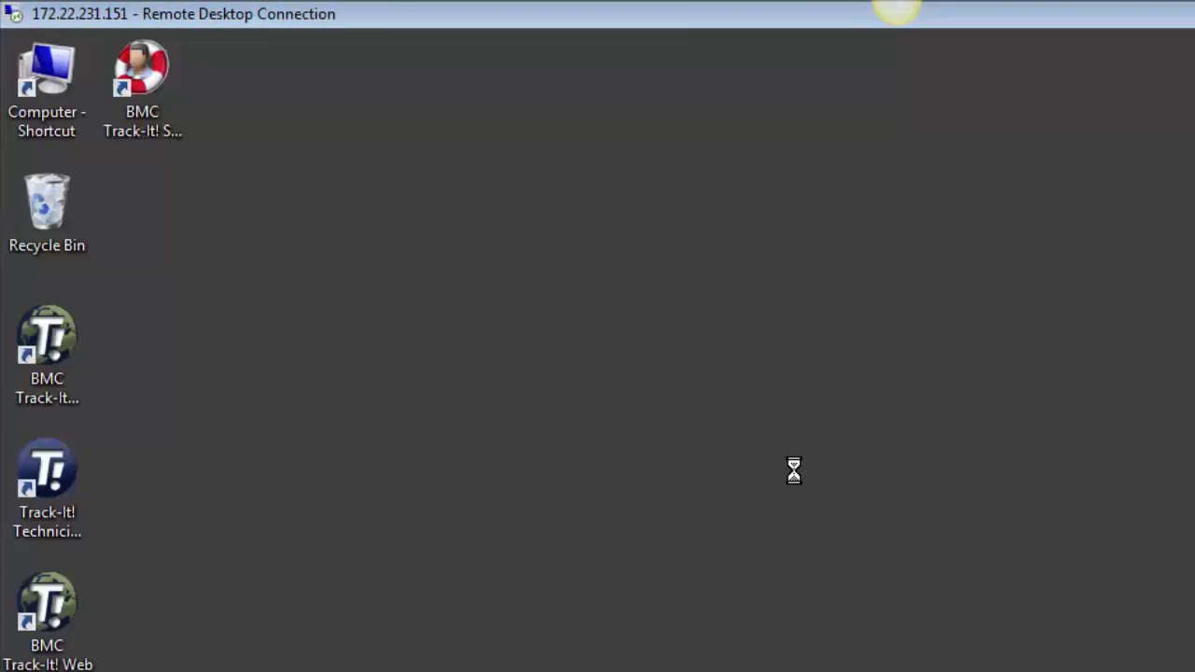
Launch the Track-It! Technician Client from the desktop and log in
left_click(600, 507)
double_click(46, 467)
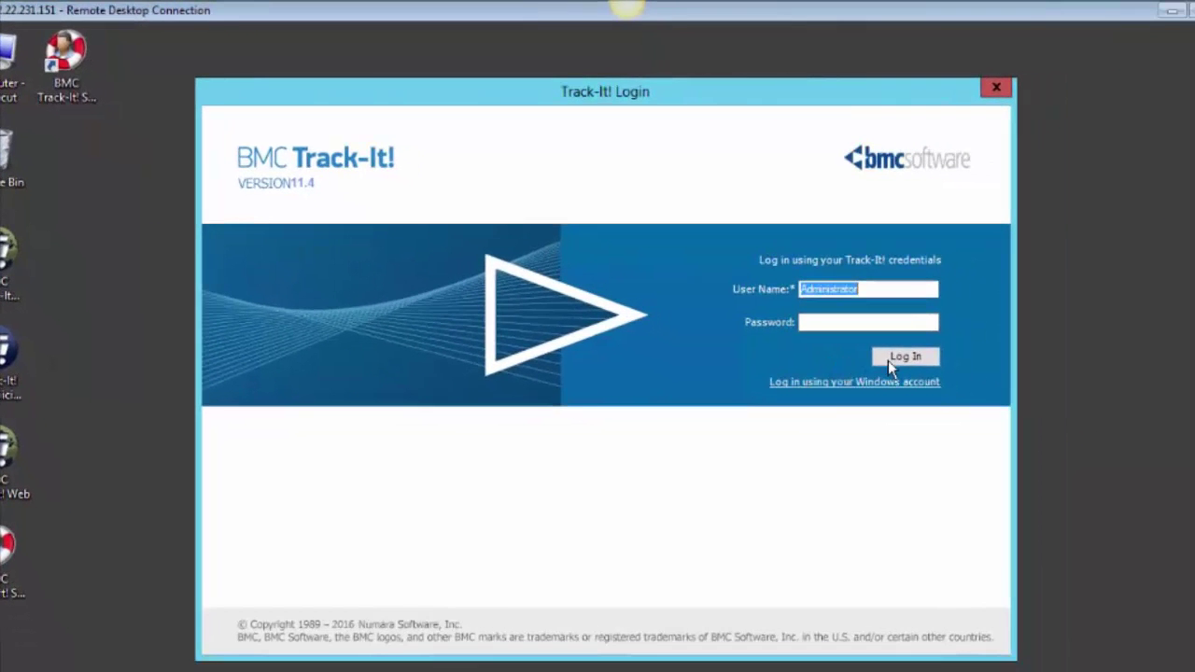
left_click(887, 360)
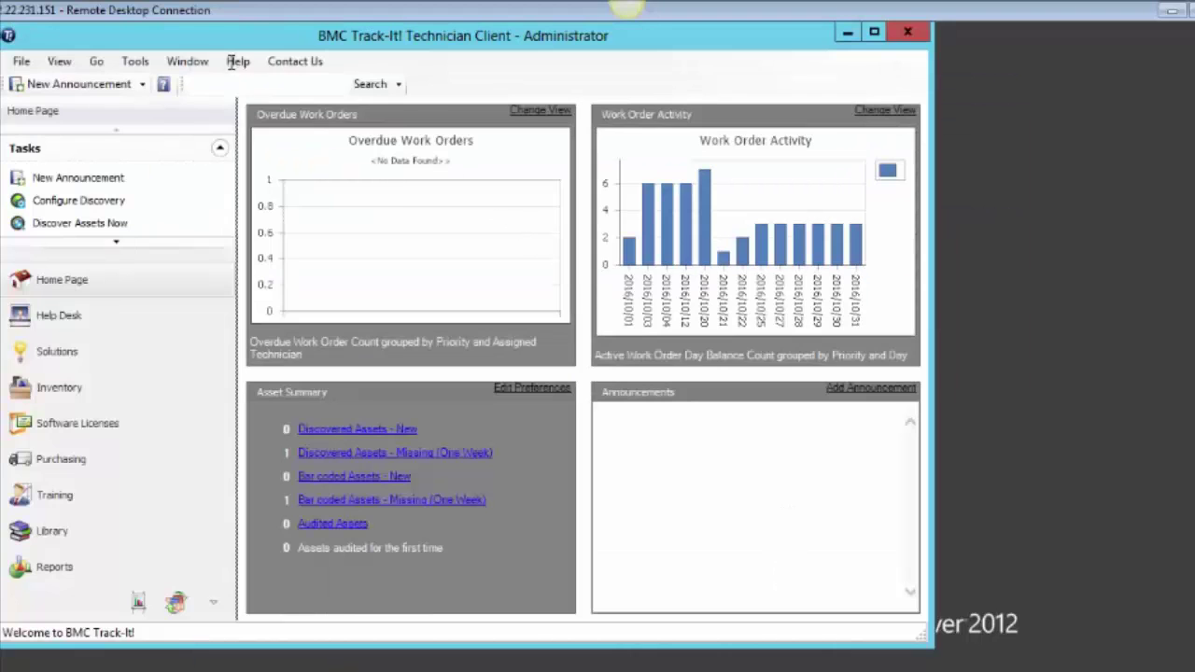
Open Help > Support Center and check the PREMIUM plan's 7/2/2019 expiration date
left_click(235, 62)
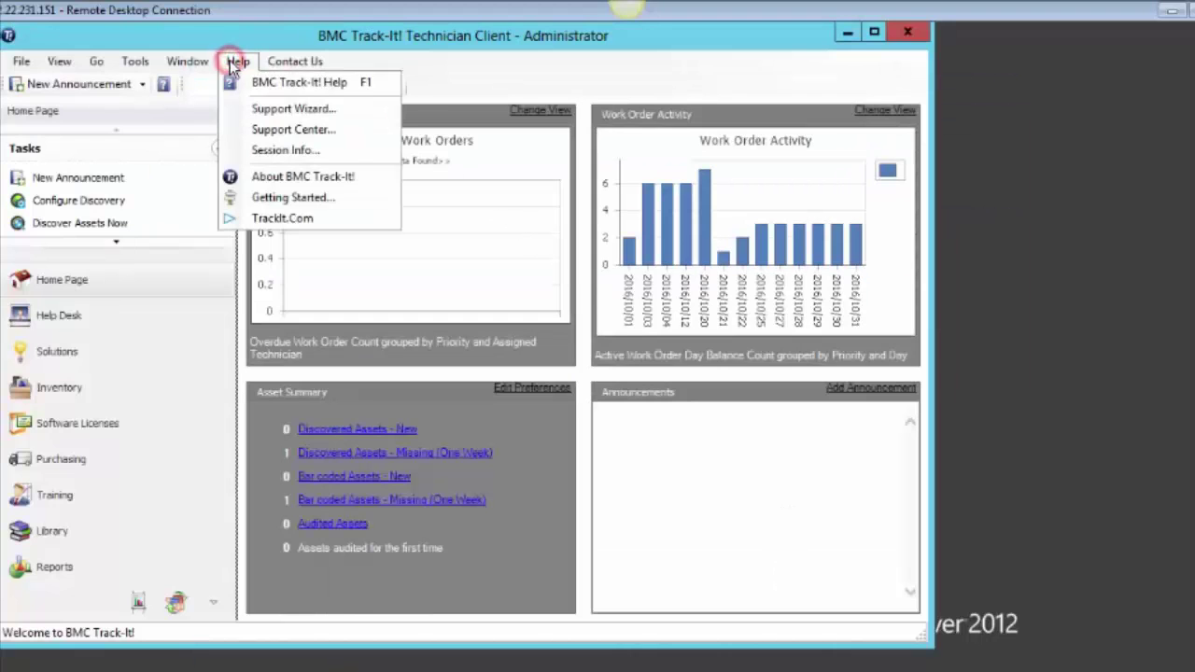
left_click(308, 130)
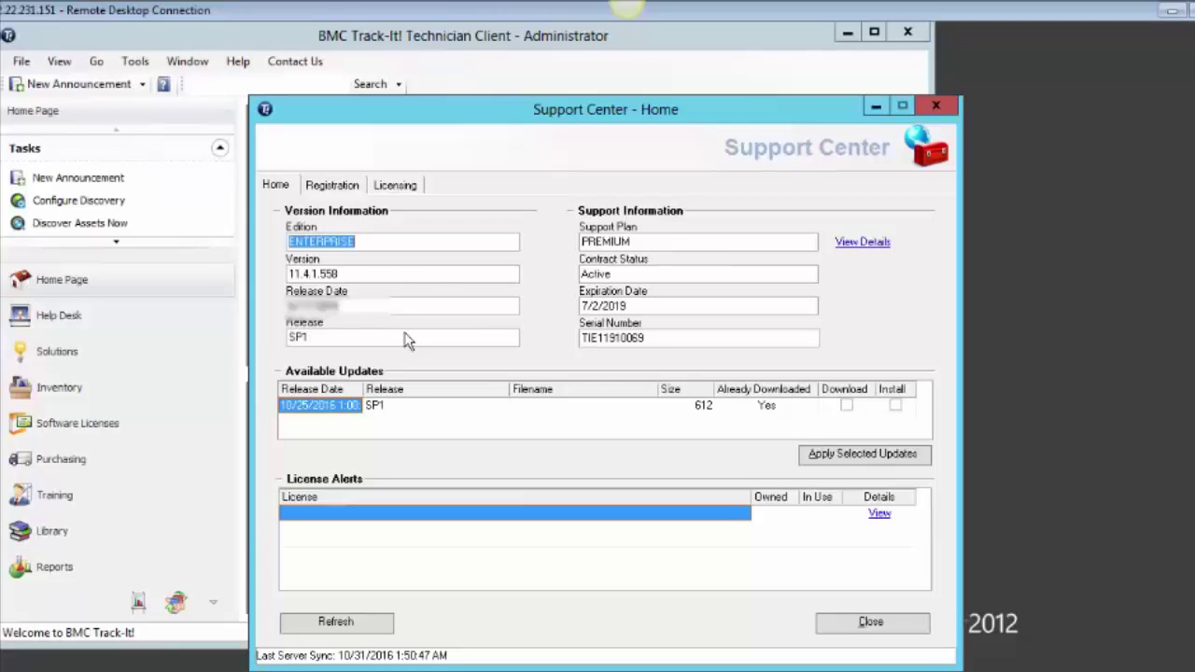
left_click_drag(637, 303, 575, 306)
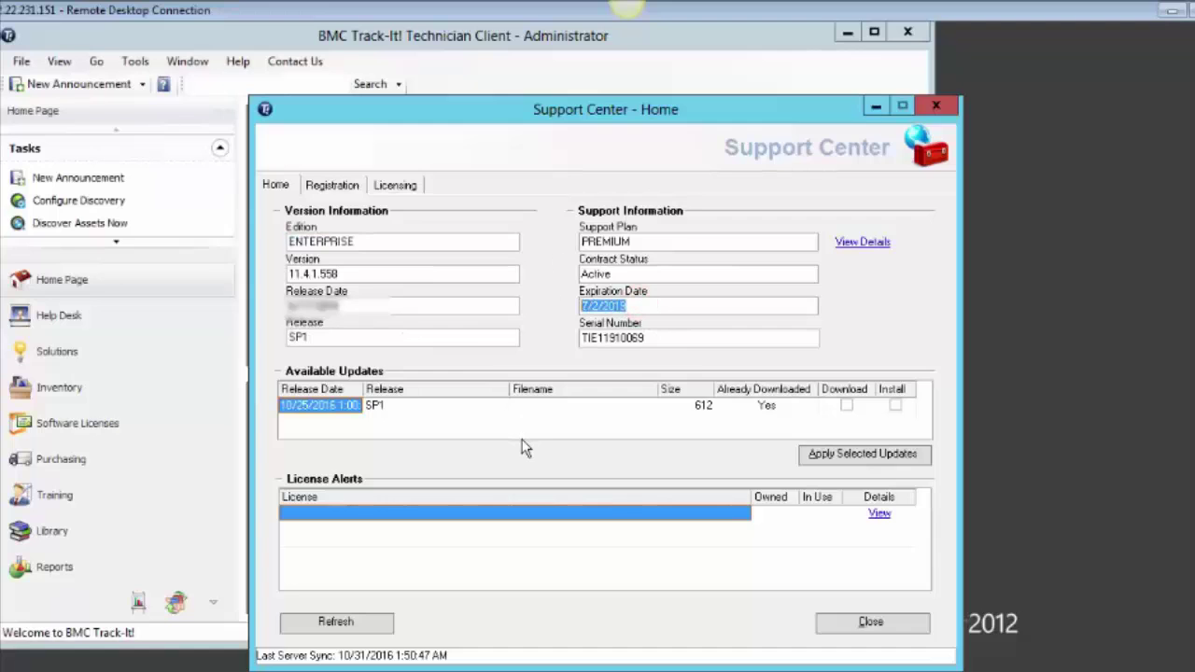